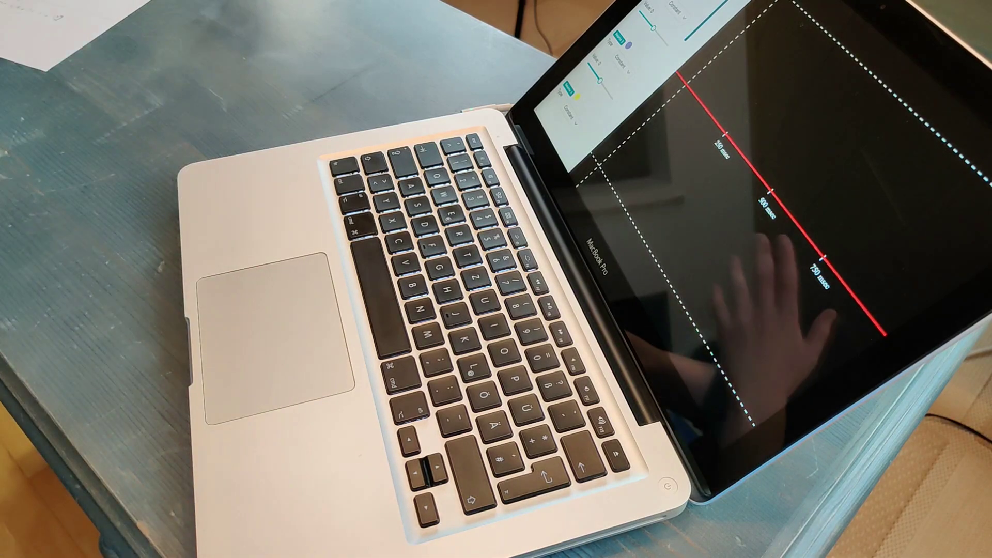
Step: Make Source 1 a Sine LFO at speed 30, drawing a red sine wave
left_click(676, 9)
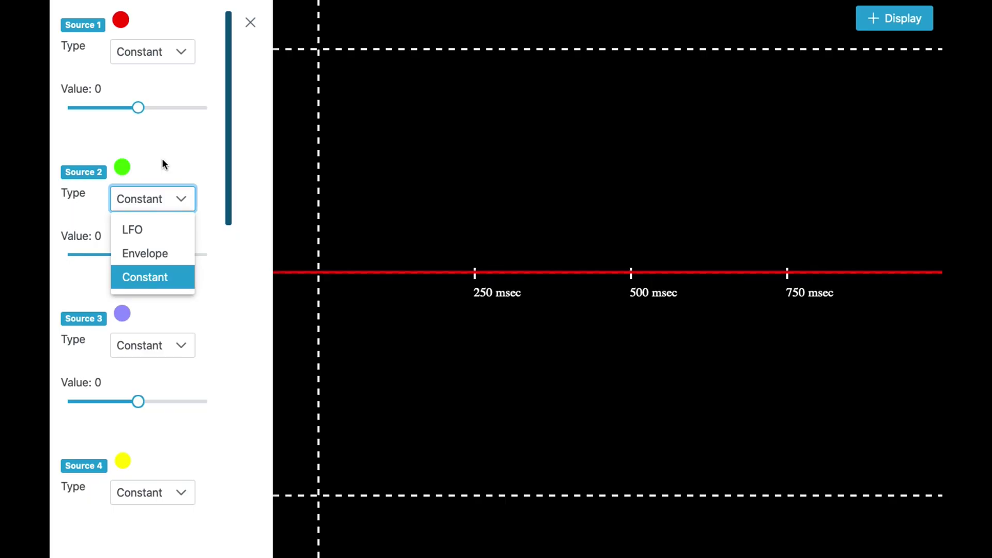
left_click(162, 135)
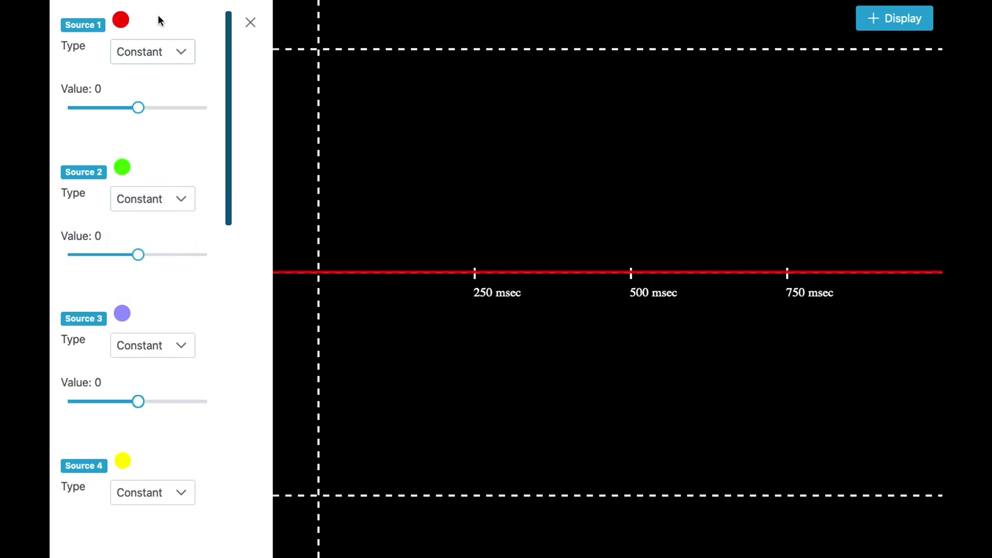
left_click(156, 60)
left_click(153, 84)
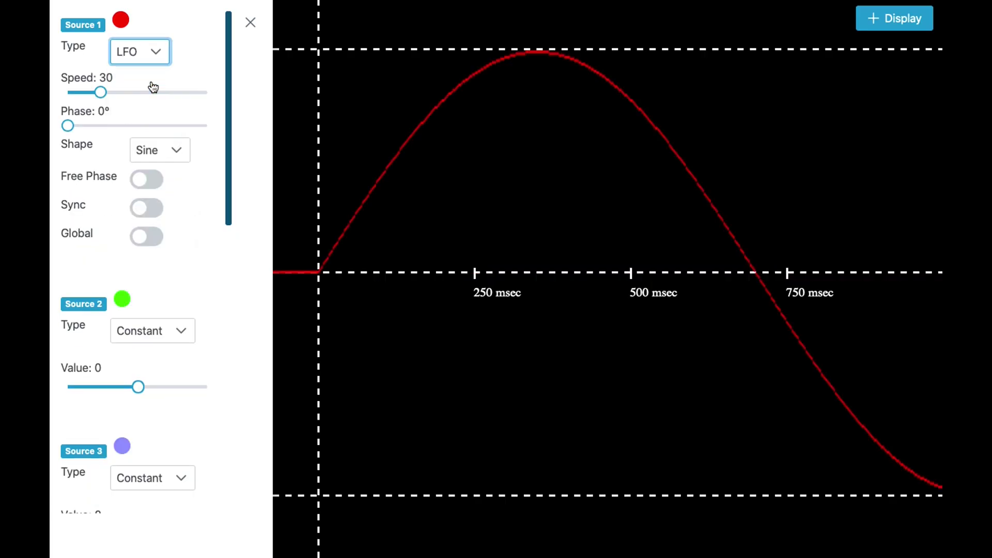
mouse_move(101, 91)
left_mouse_down()
mouse_move(112, 89)
mouse_move(101, 93)
left_mouse_up()
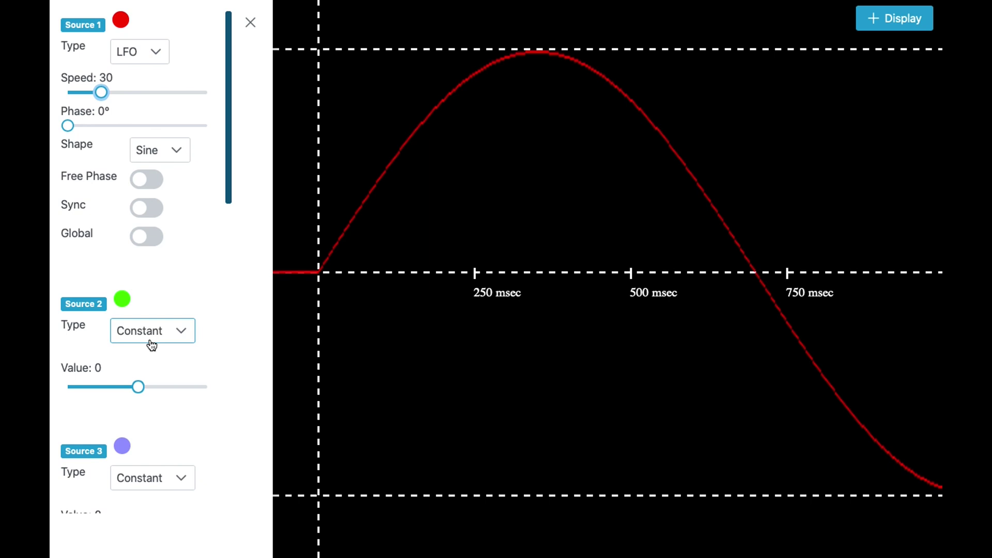
Step: Set Modifier 1's operation to AND so it combines Source 1 with Source 2
scroll(152, 345, "down", 10)
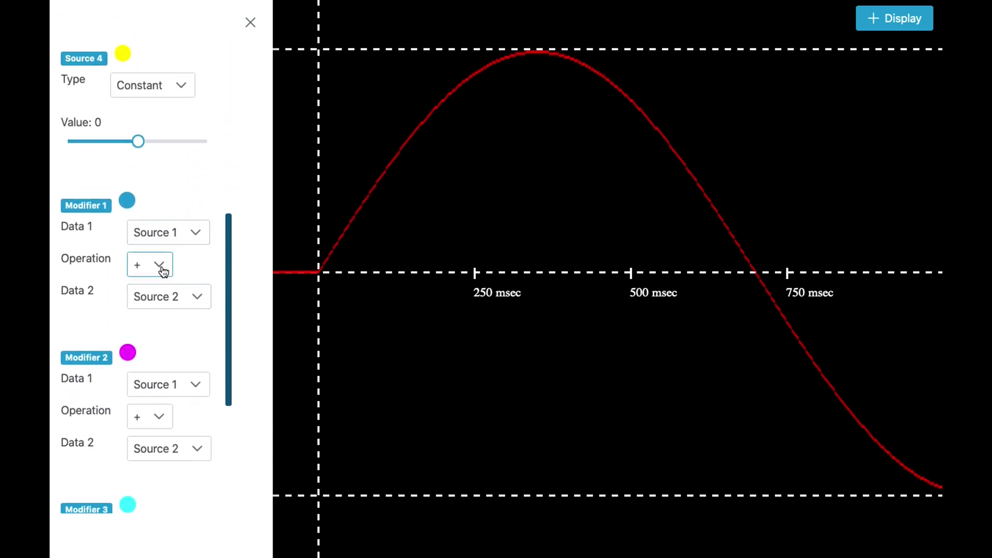
left_click(162, 269)
left_click(153, 367)
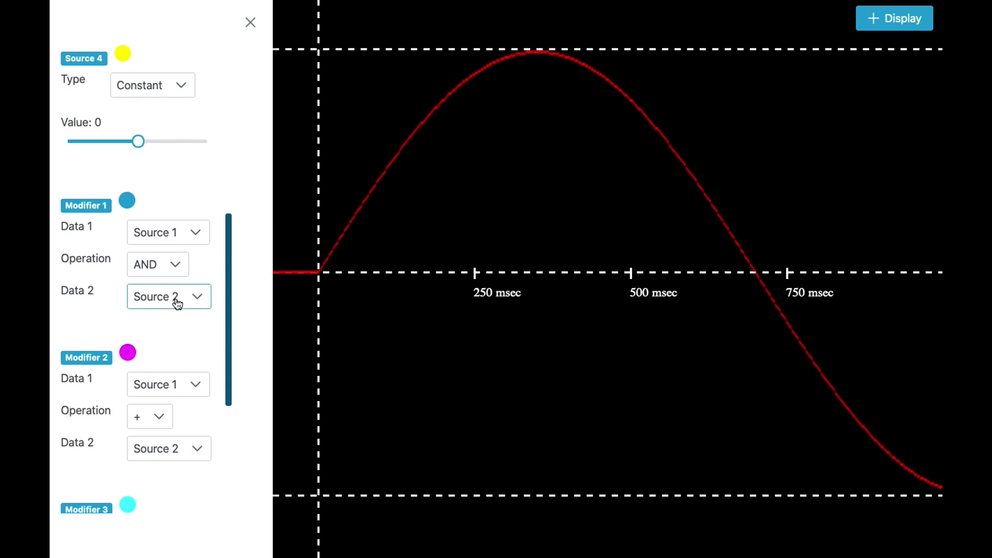
Step: Plot Source 2 and Modifier 1 on the graph; Modifier 1's AND output stays flat at zero
left_click(870, 28)
left_click(850, 75)
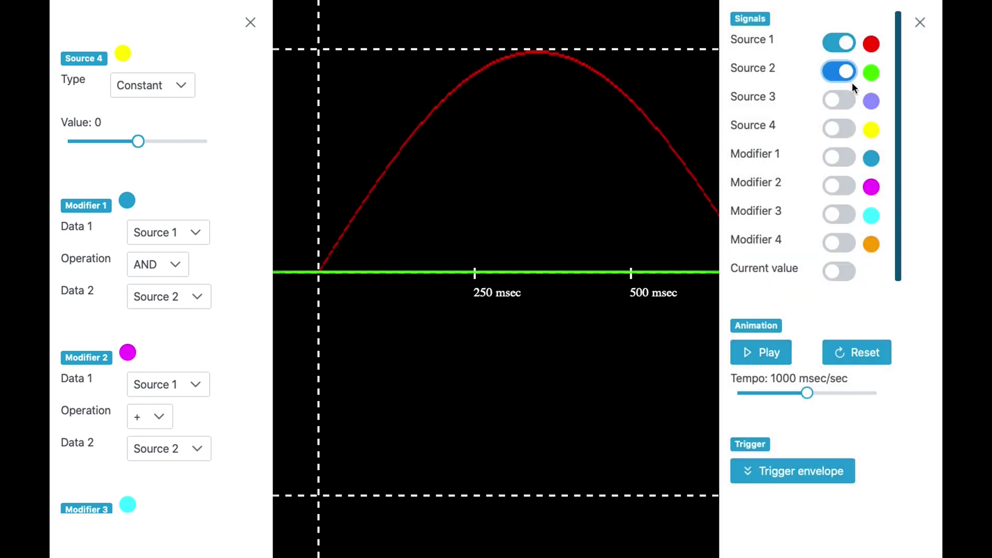
left_click(841, 158)
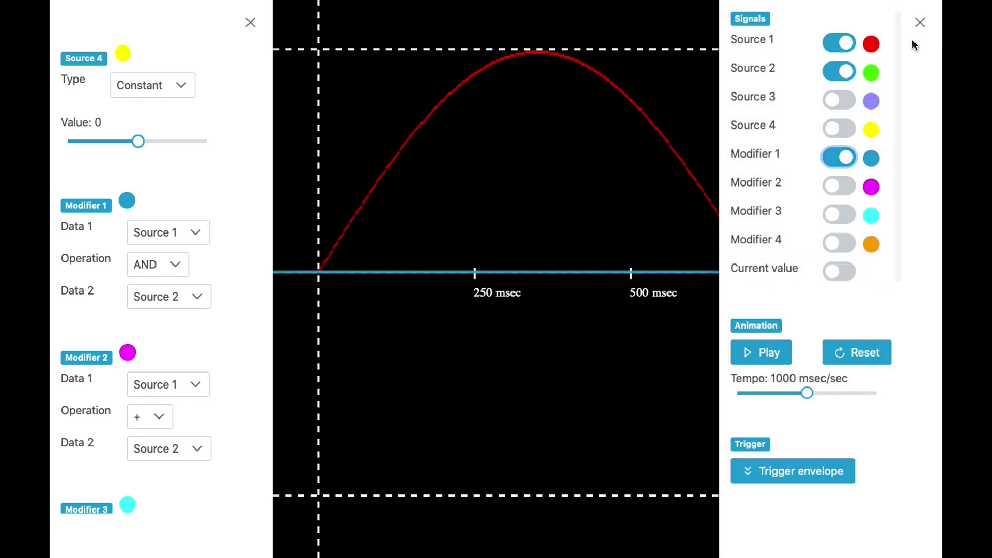
left_click(920, 23)
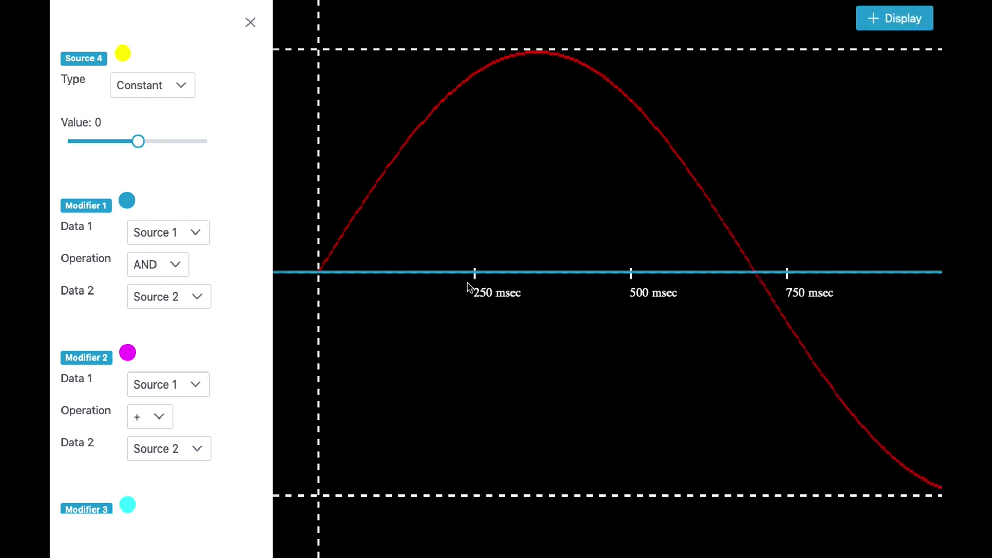
Step: Reopen the display settings and bring the Algorithm options into view
scroll(127, 156, "down", 3)
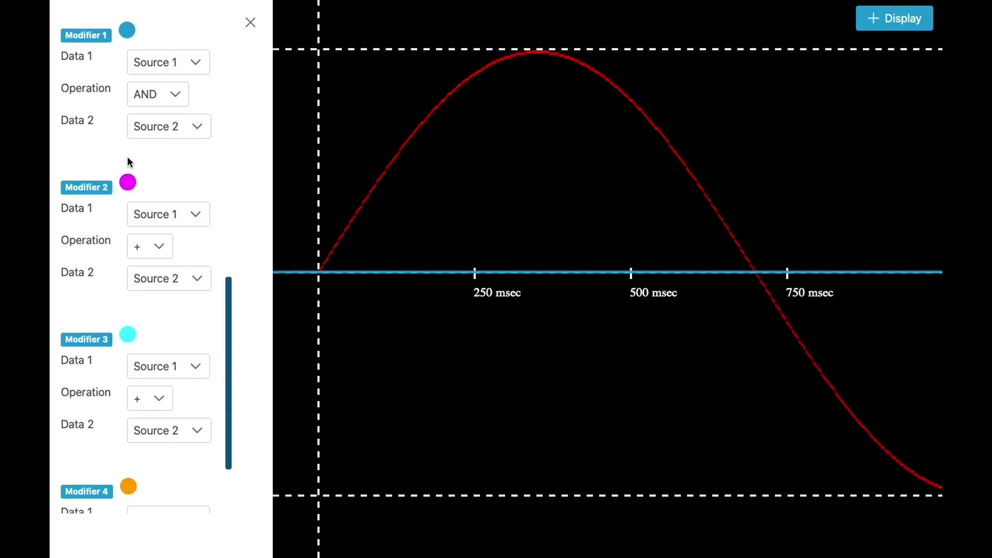
scroll(127, 156, "up", 10)
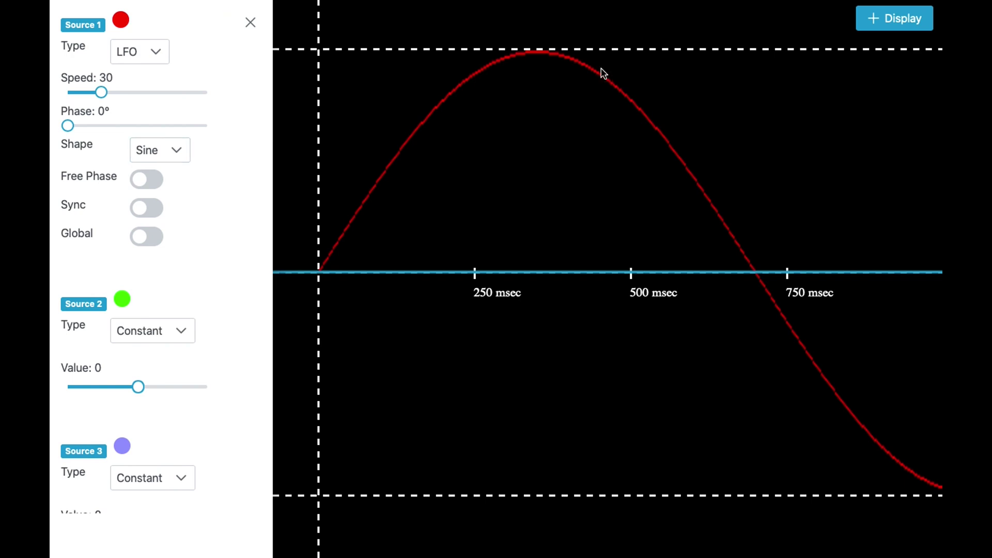
left_click(873, 23)
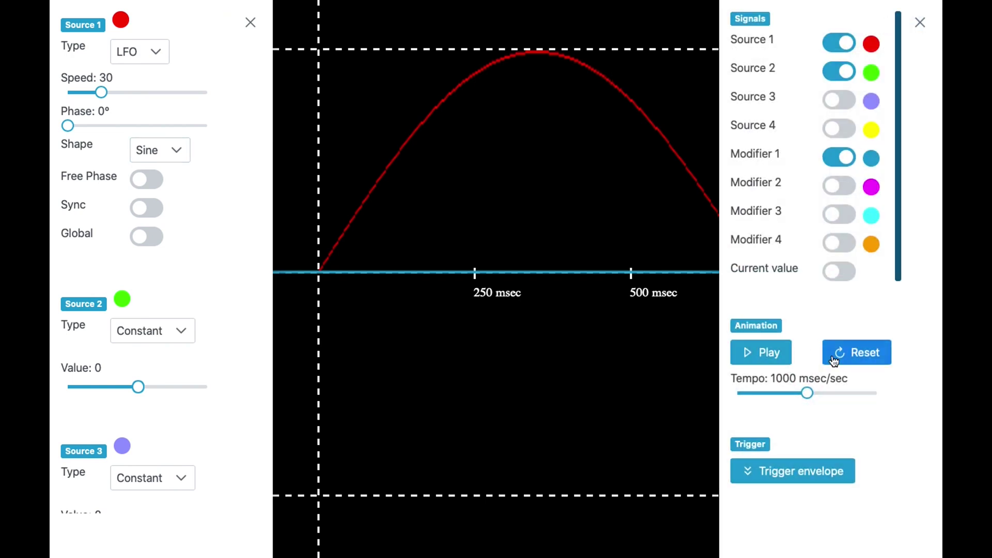
scroll(833, 360, "down", 9)
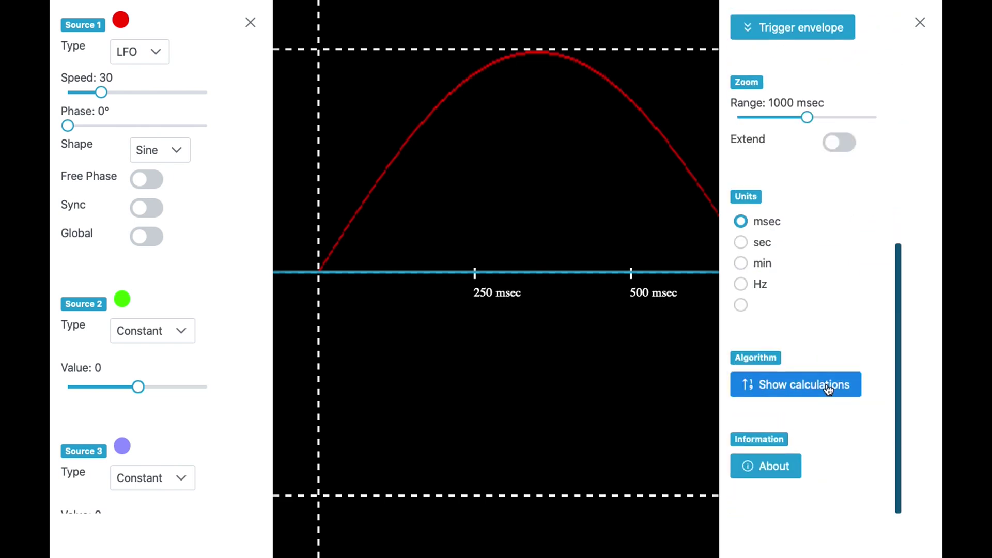
Step: Turn on Show calculations, zoom the page out, and view Modifier 1's bitwise breakdown
left_click(829, 390)
key("ctrl+minus")
key("ctrl+minus")
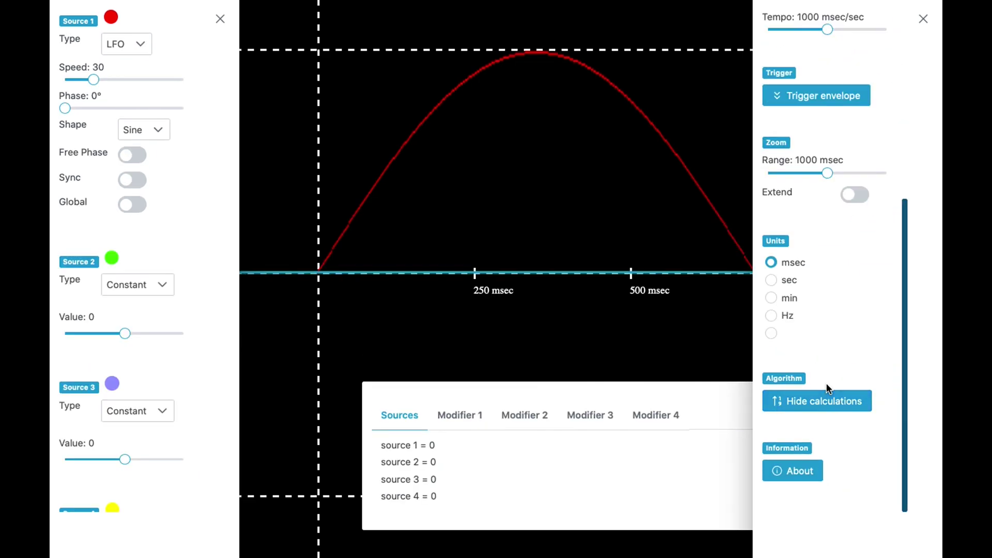
left_click(450, 427)
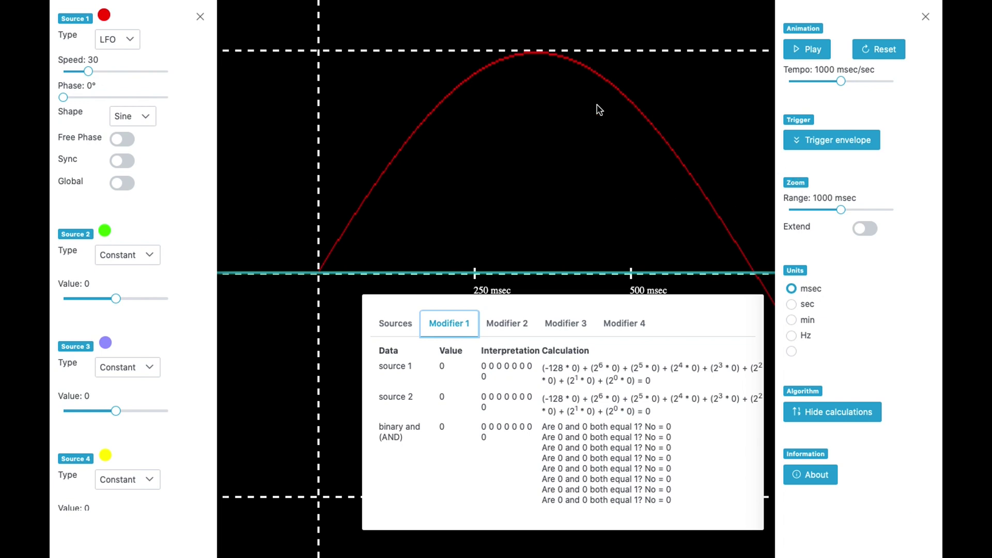
left_click_drag(64, 98, 86, 107)
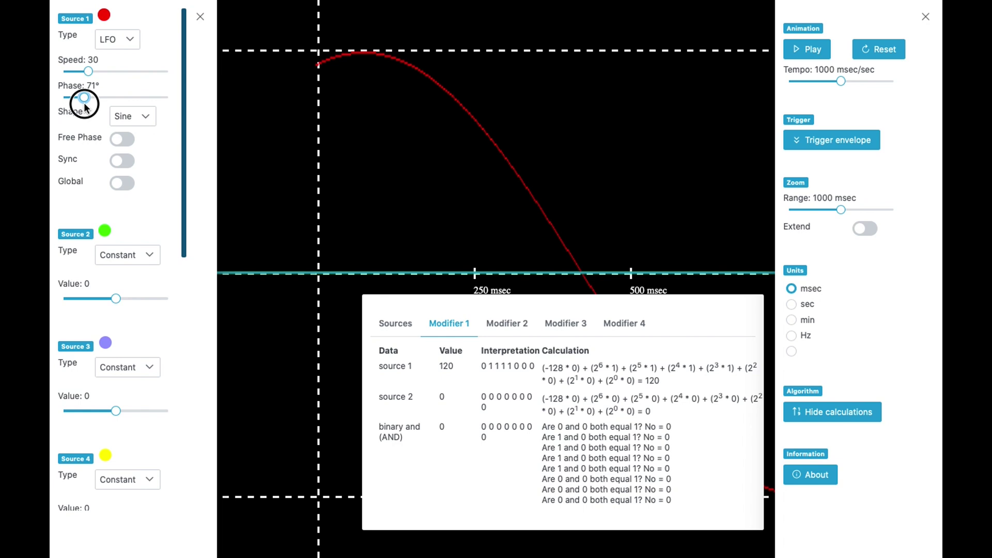
left_click_drag(86, 107, 50, 107)
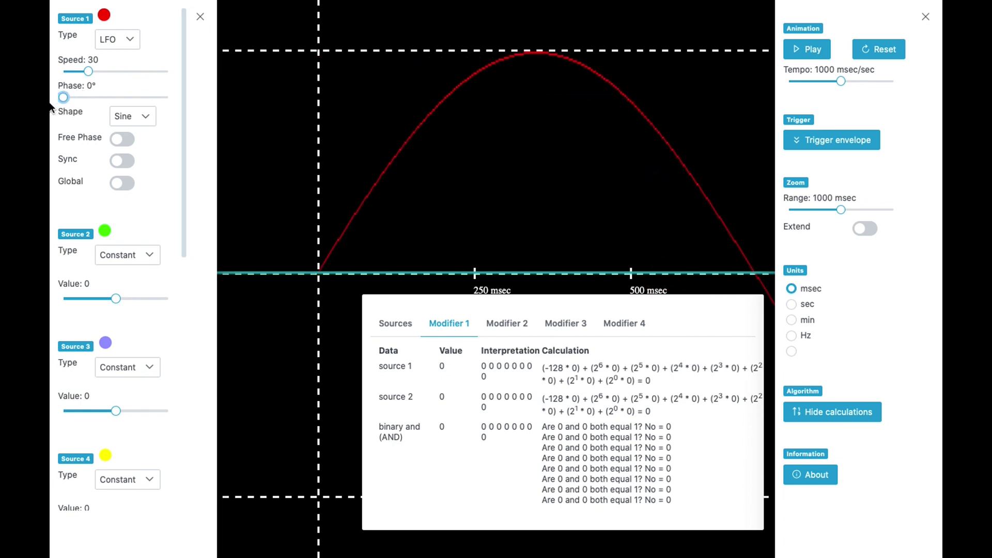
left_click(116, 298)
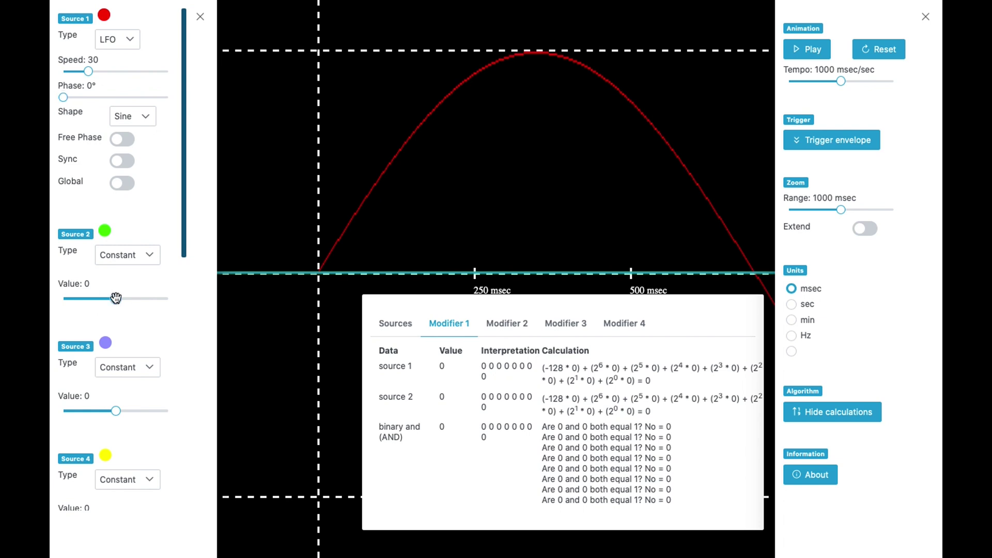
key("Left")
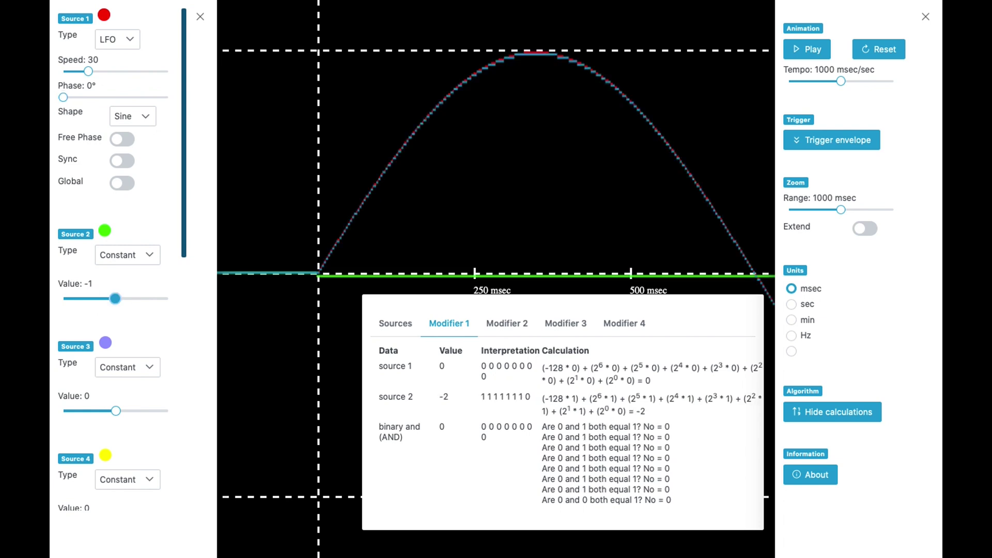
key("Left")
key("Left")
key("Left")
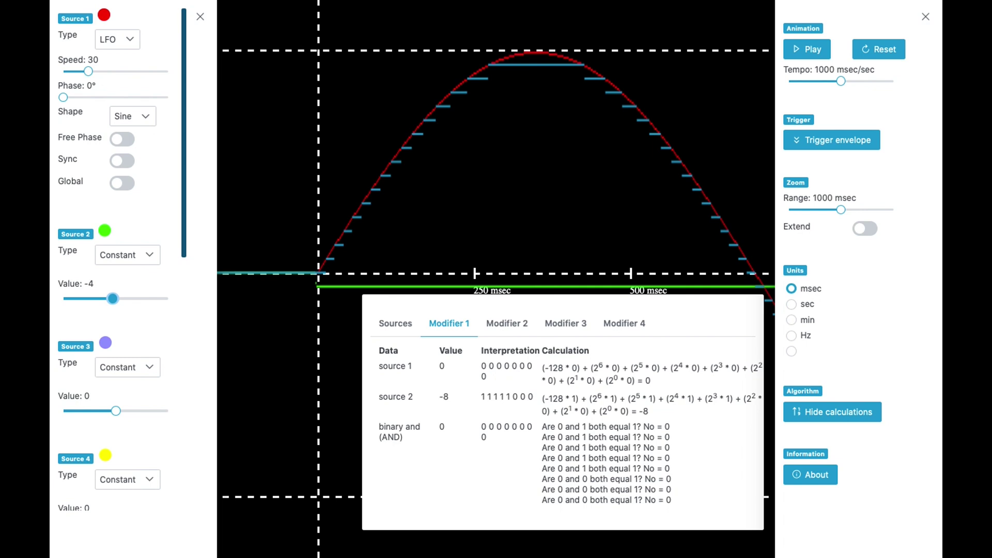
key("Left")
key("Left")
key("Left")
key("Left")
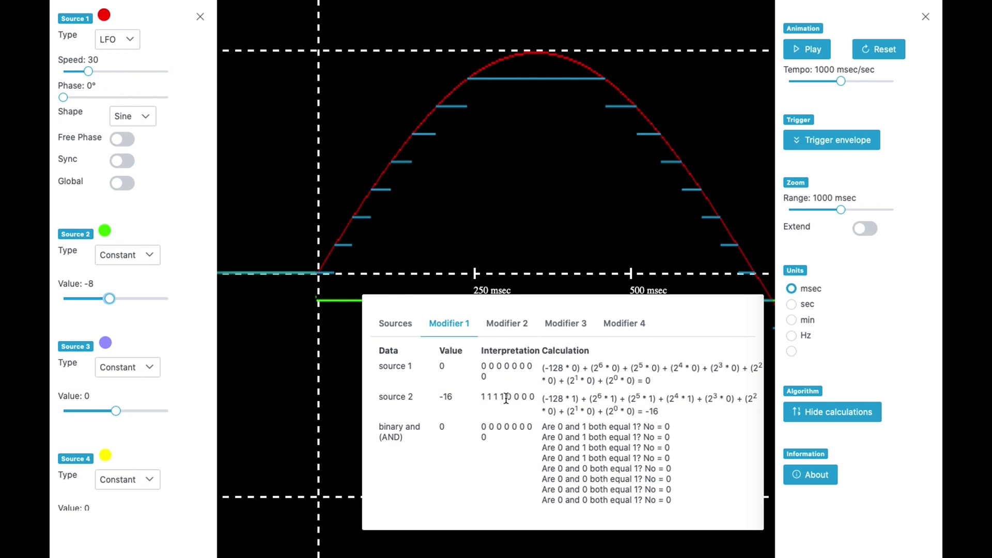
Step: Highlight source 2's -16 value and its trailing zero bits in the calculations table
left_click_drag(451, 397, 432, 398)
left_click_drag(503, 397, 530, 415)
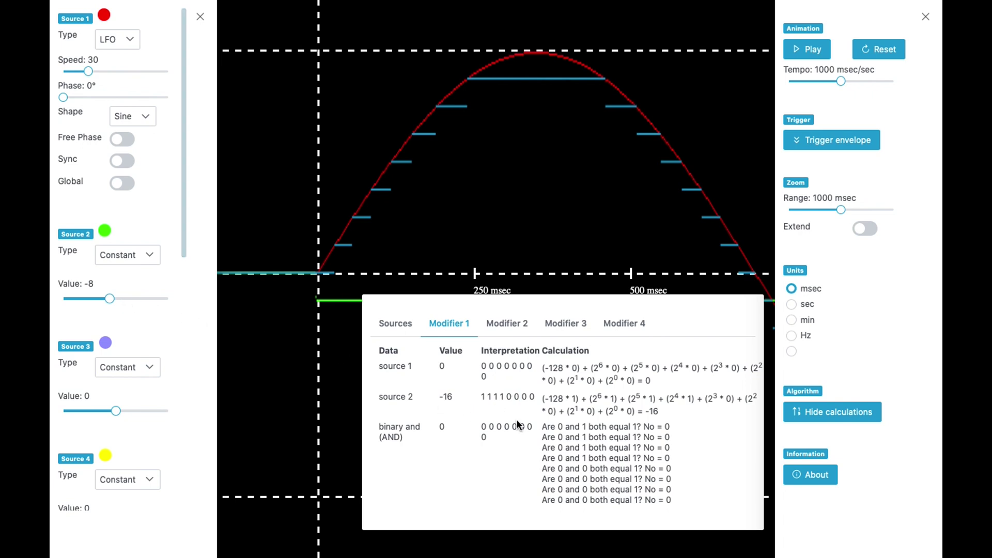
left_click(506, 396)
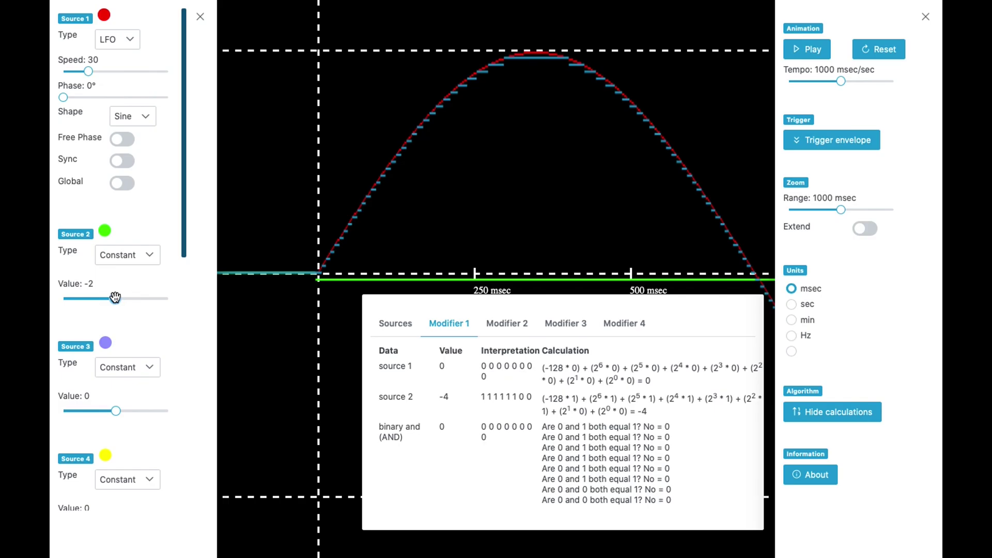
Step: Make Source 1 an Envelope with Attack 62, Sustain 63 and Decay 52
left_click(123, 39)
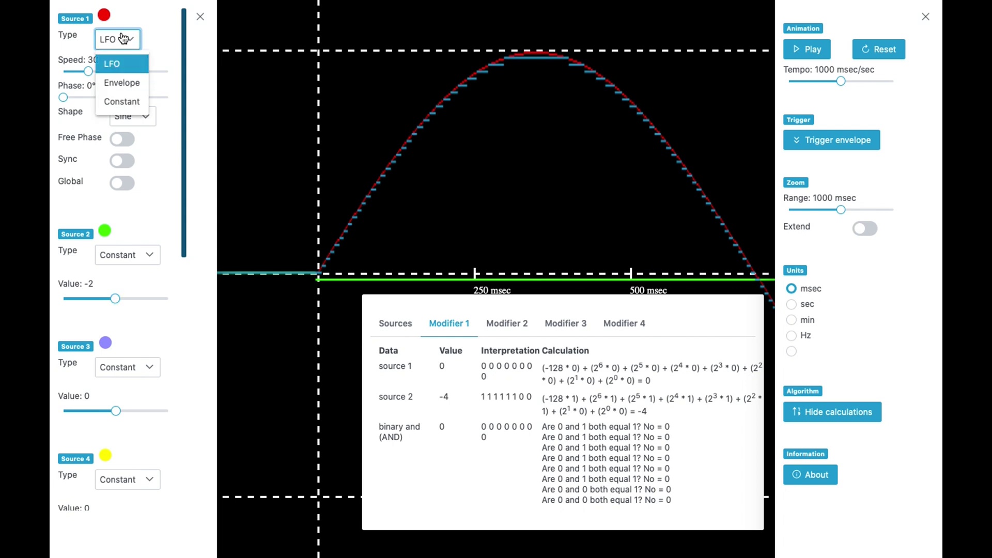
left_click(118, 83)
left_click_drag(64, 83, 114, 79)
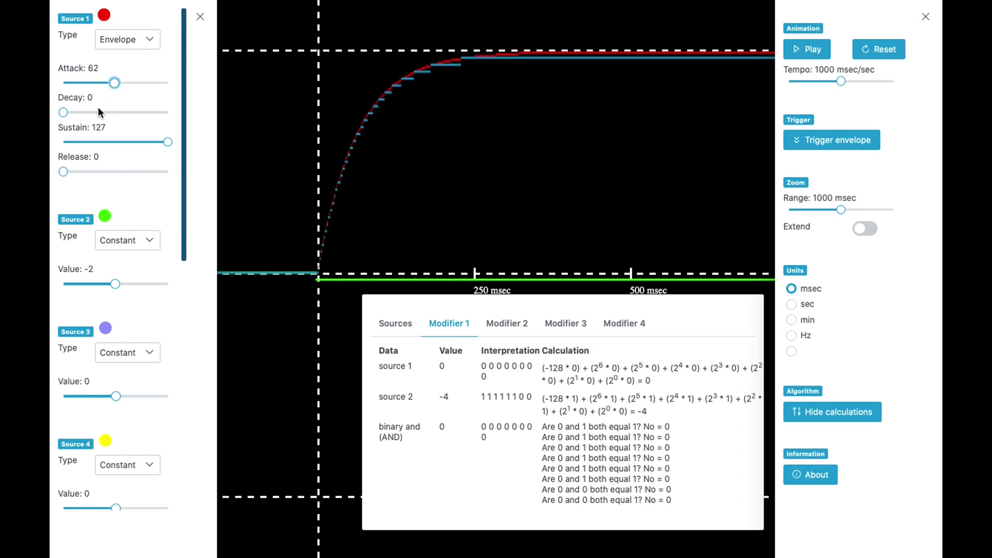
left_click_drag(168, 140, 116, 139)
left_click_drag(63, 113, 107, 119)
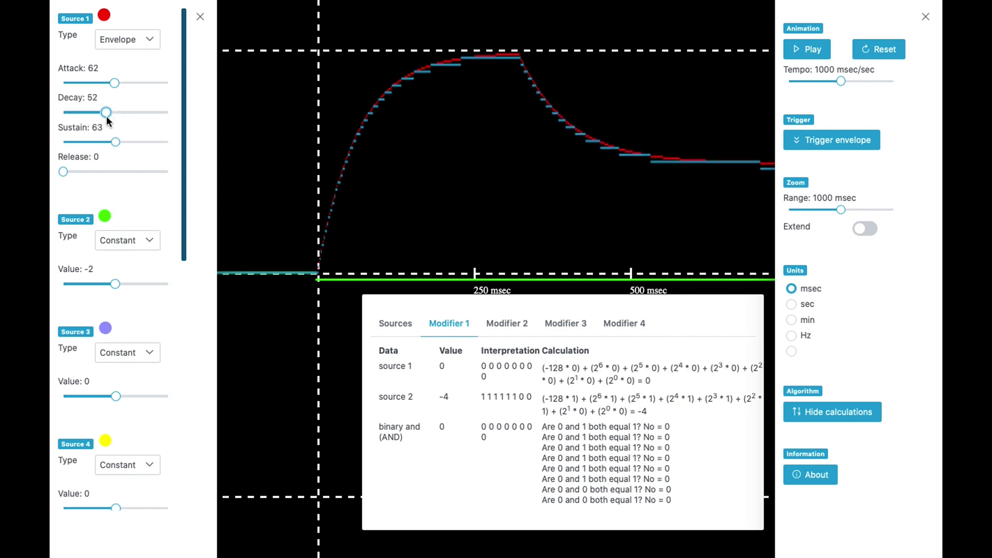